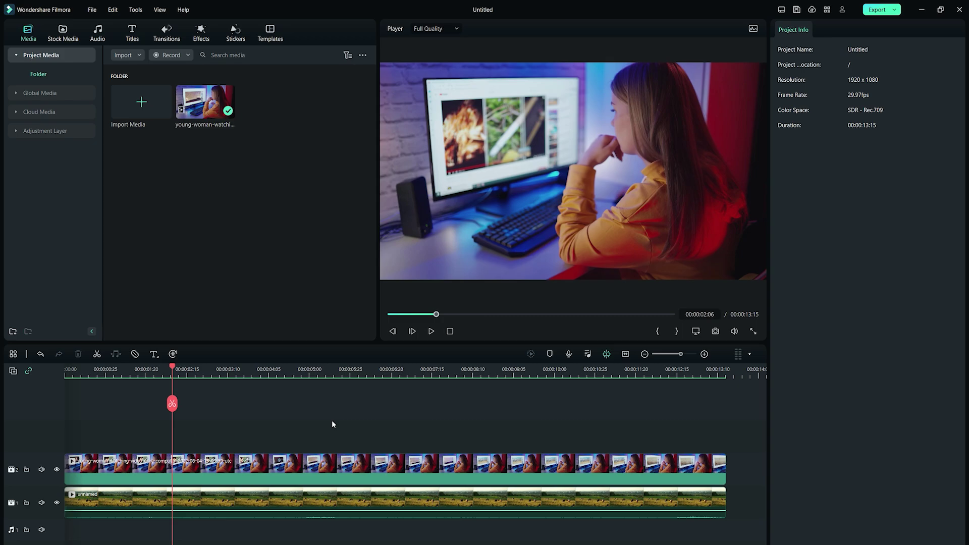
# Select the woman-at-computer clip on track 2 and bring up its Video > Mask presets
pyautogui.click(334, 465)
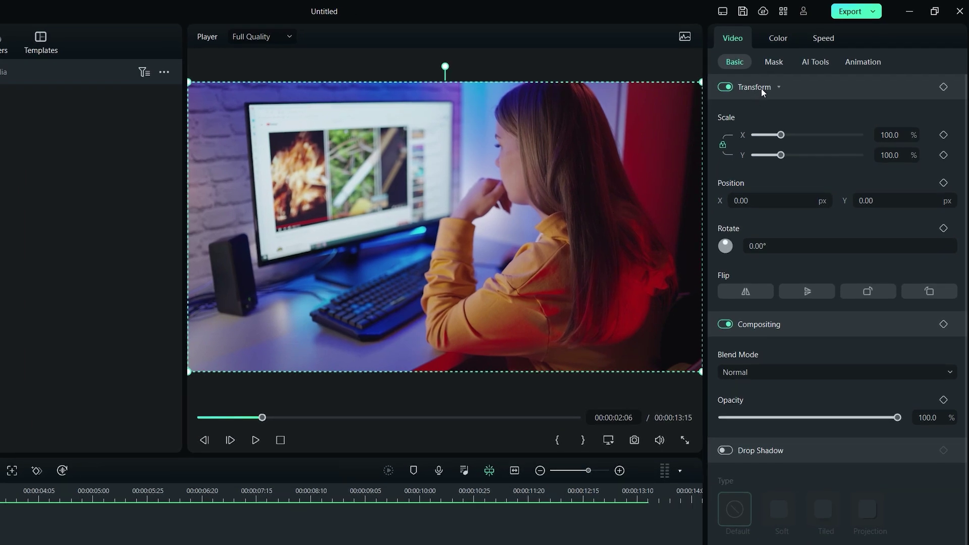
pyautogui.click(773, 63)
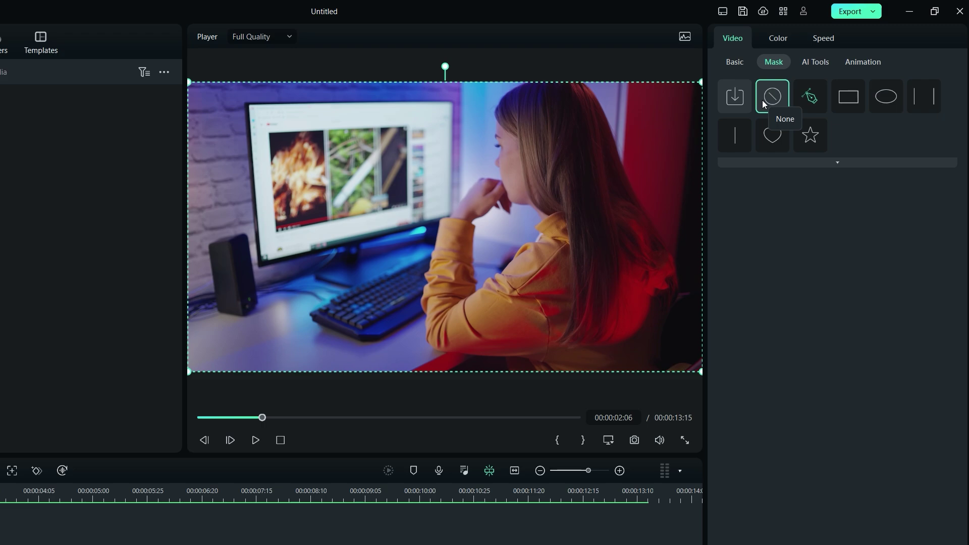
# Draw a closed four-point mask tracing the monitor screen, refining the top-right point
pyautogui.click(800, 106)
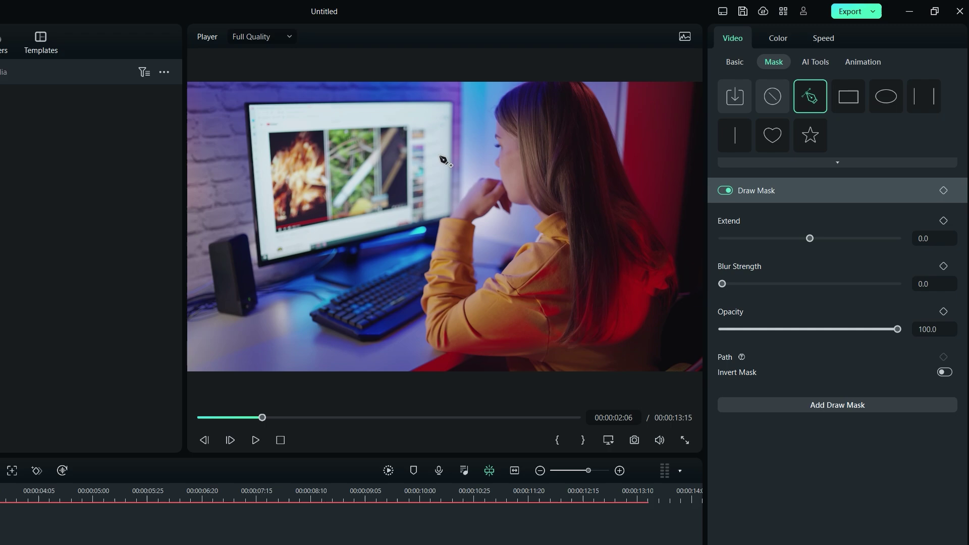
pyautogui.click(249, 105)
pyautogui.click(261, 261)
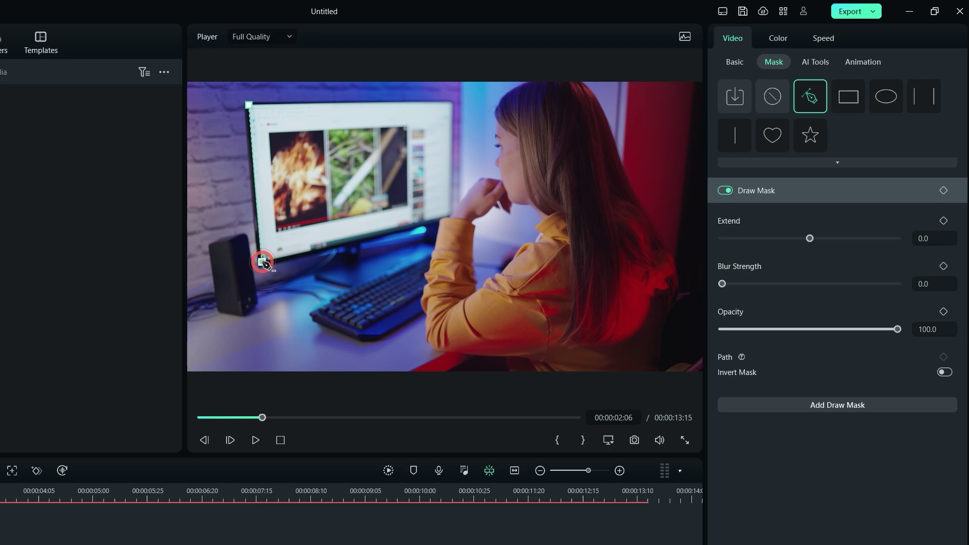
pyautogui.click(448, 216)
pyautogui.click(453, 103)
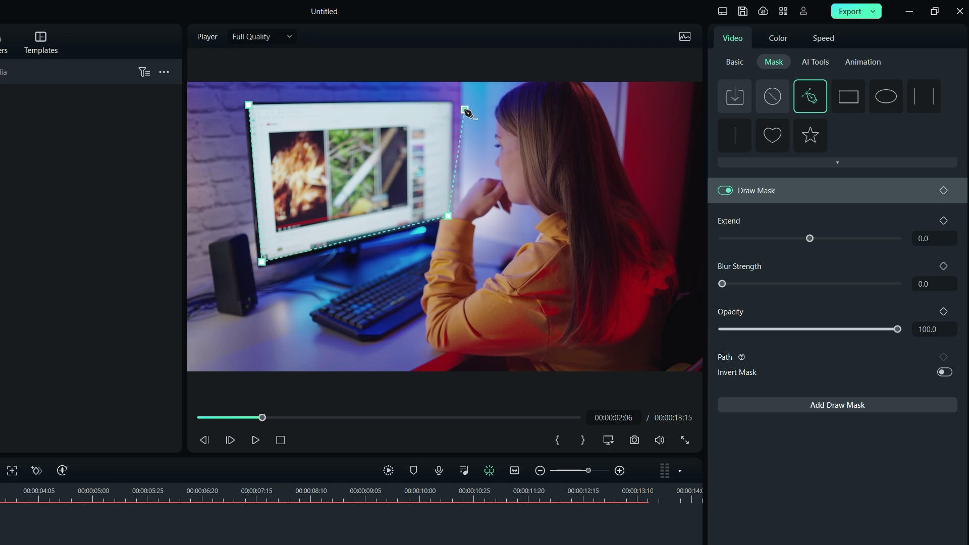
pyautogui.moveTo(452, 102)
pyautogui.mouseDown()
pyautogui.moveTo(434, 118)
pyautogui.moveTo(452, 102)
pyautogui.mouseUp()
pyautogui.click(249, 105)
pyautogui.click(250, 107)
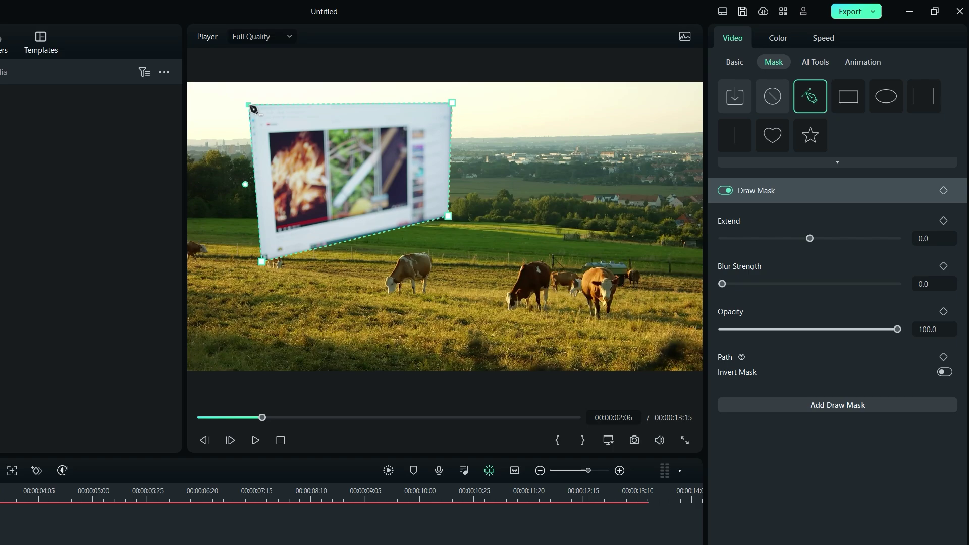
# Invert the drawn mask with about 2.9 blur, keyframing Opacity and Draw Mask at 00:00:02:06
pyautogui.moveTo(809, 239); pyautogui.dragTo(761, 239)
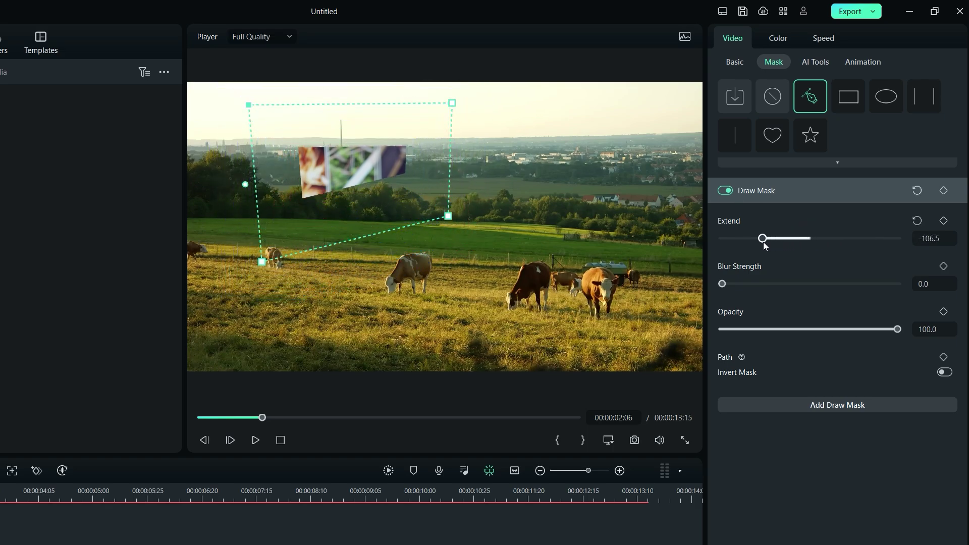
pyautogui.doubleClick(762, 239)
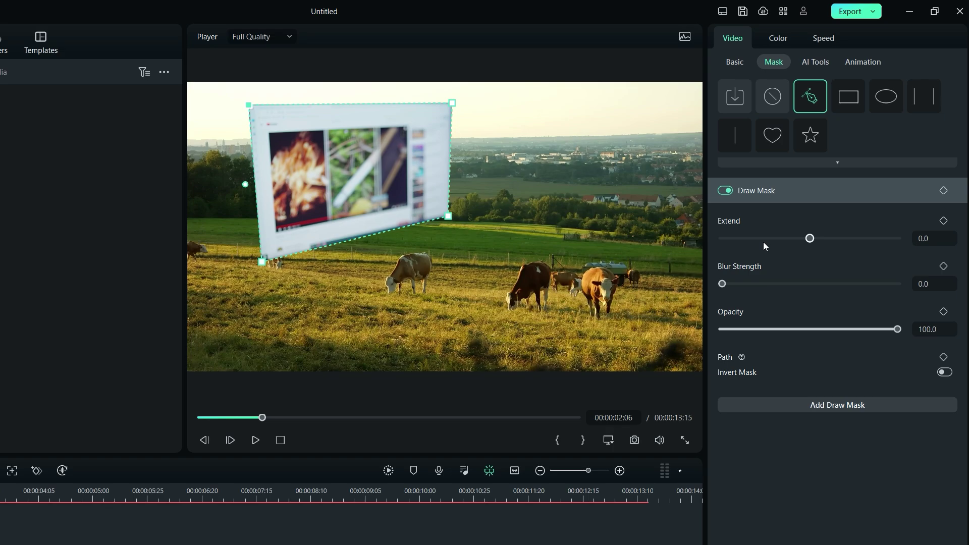
pyautogui.moveTo(721, 284)
pyautogui.mouseDown()
pyautogui.moveTo(933, 290)
pyautogui.moveTo(726, 284)
pyautogui.mouseUp()
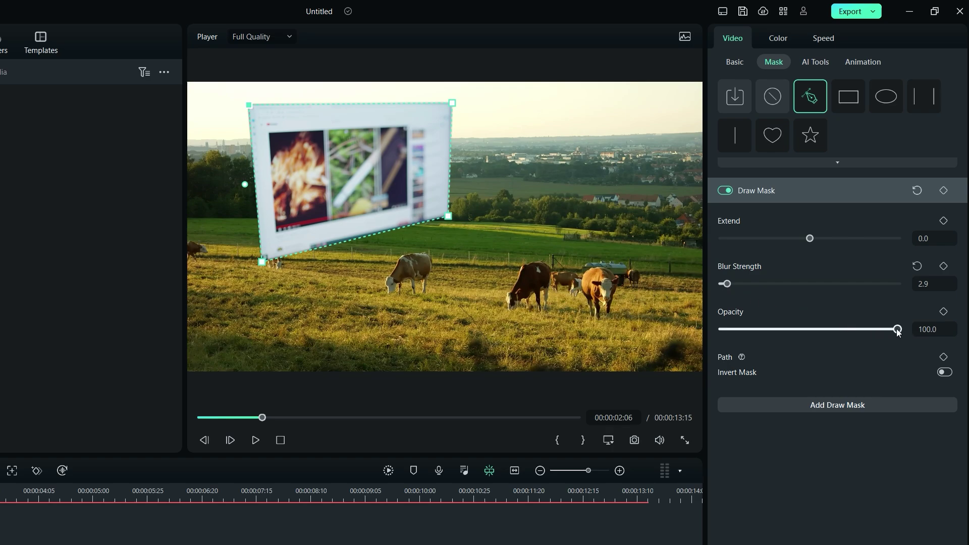
pyautogui.moveTo(898, 330)
pyautogui.mouseDown()
pyautogui.moveTo(739, 329)
pyautogui.moveTo(904, 331)
pyautogui.mouseUp()
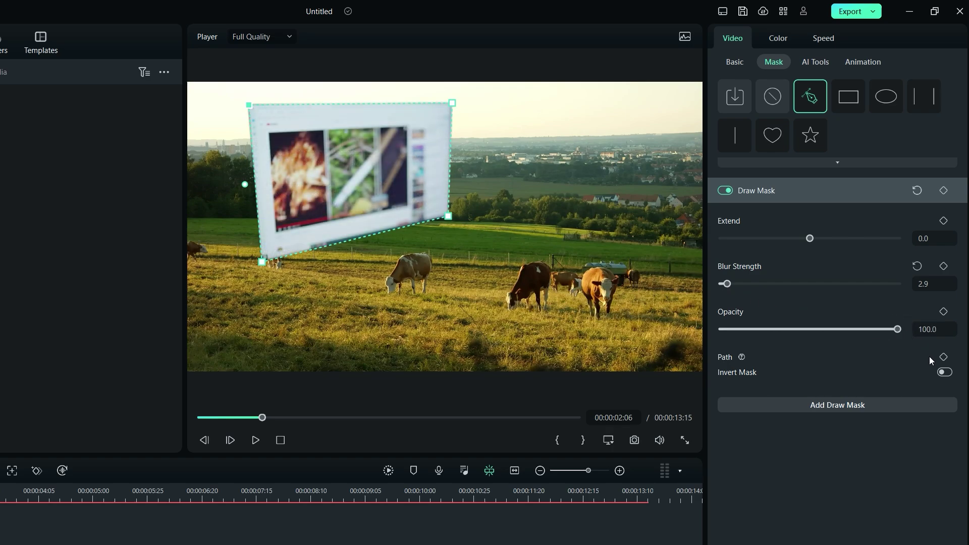
pyautogui.click(943, 373)
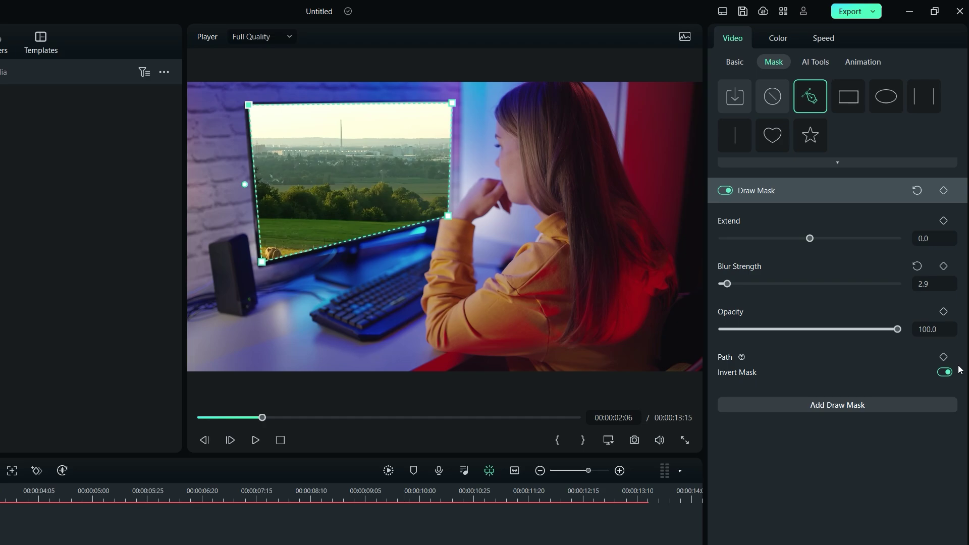
pyautogui.click(943, 312)
pyautogui.click(943, 191)
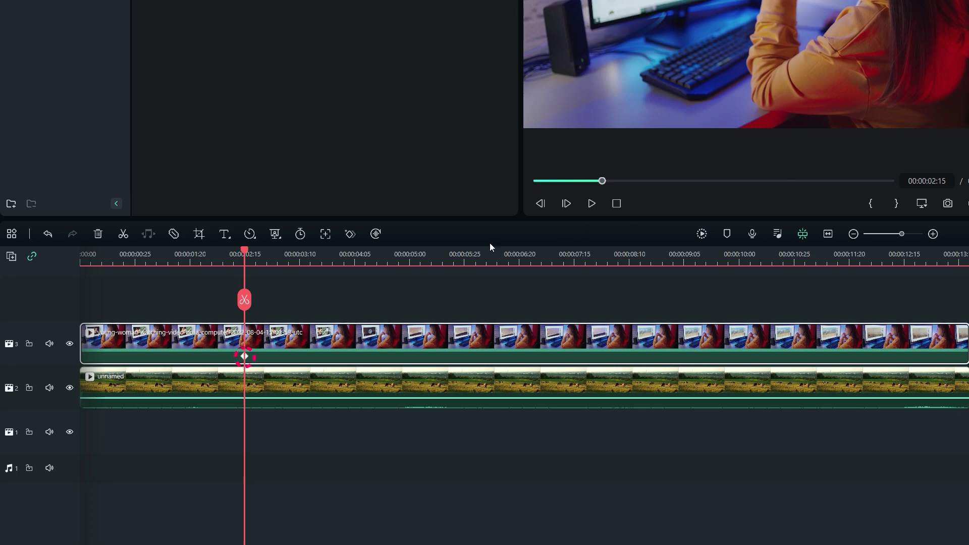
# At 00:00:03:19, set the mask Extend to 0 to add a second keyframe
pyautogui.moveTo(244, 252); pyautogui.dragTo(320, 250)
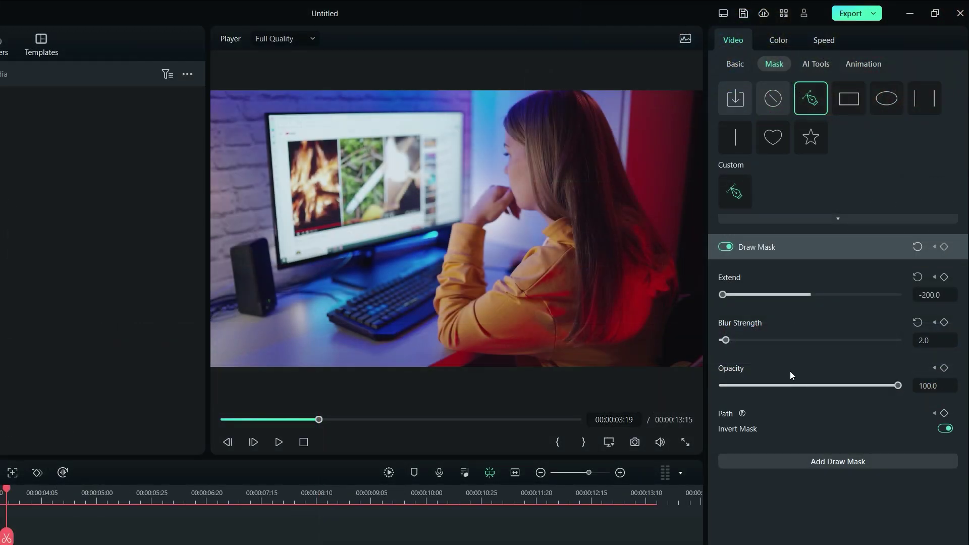
pyautogui.click(934, 295)
pyautogui.write('0')
pyautogui.press('Return')
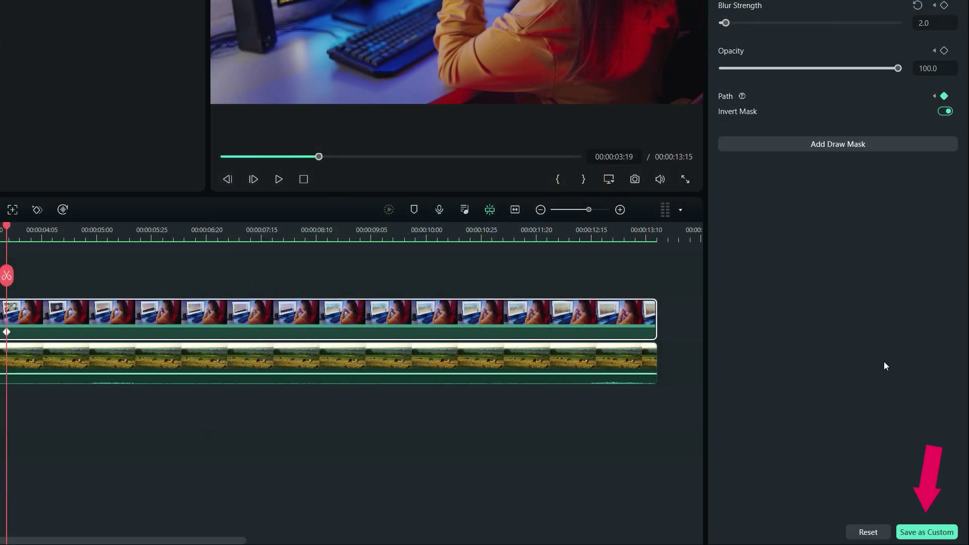
# Save the drawn mask as a custom preset named 'My Custom Mask'
pyautogui.click(933, 531)
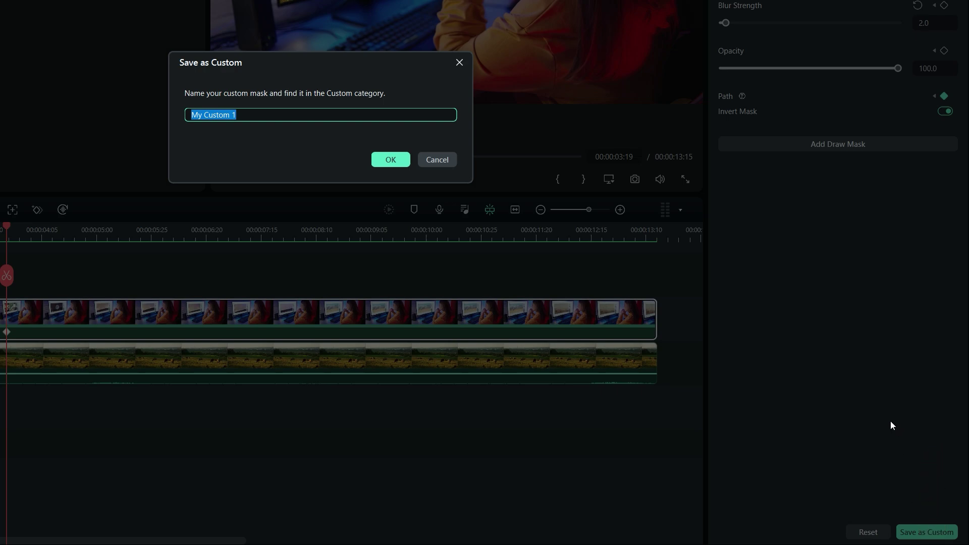
pyautogui.write('My Custom Mask')
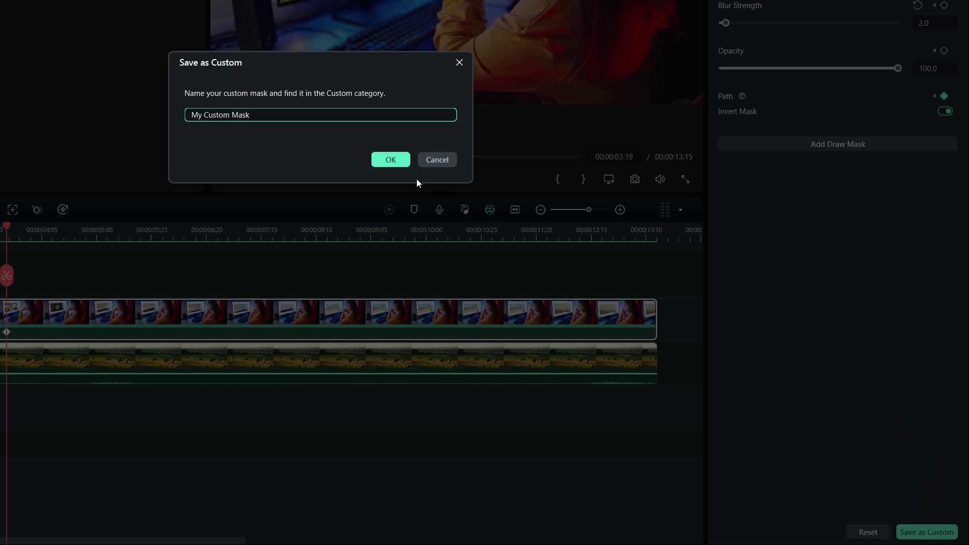
pyautogui.click(395, 159)
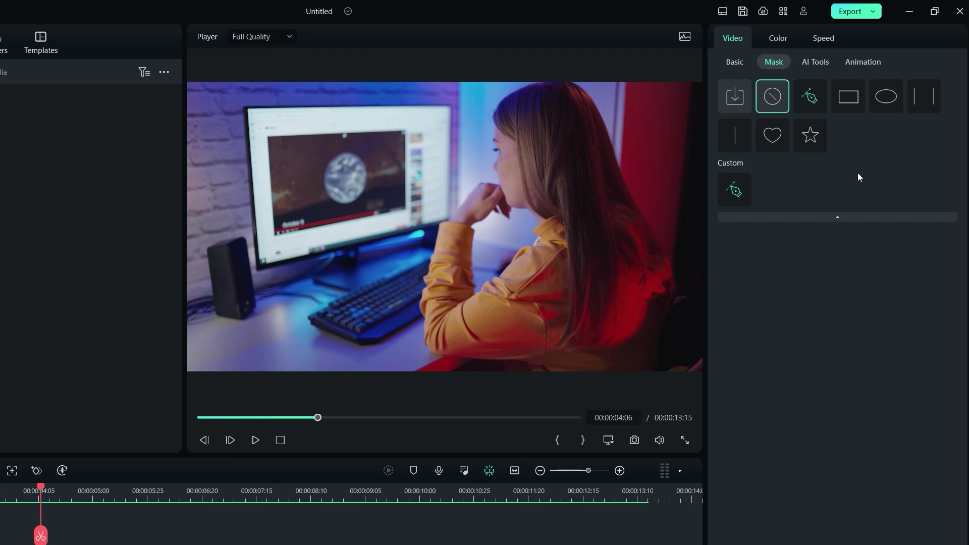
# Apply an inverted Star mask with Scale keyframed at 1% and Blur Strength 10
pyautogui.click(805, 145)
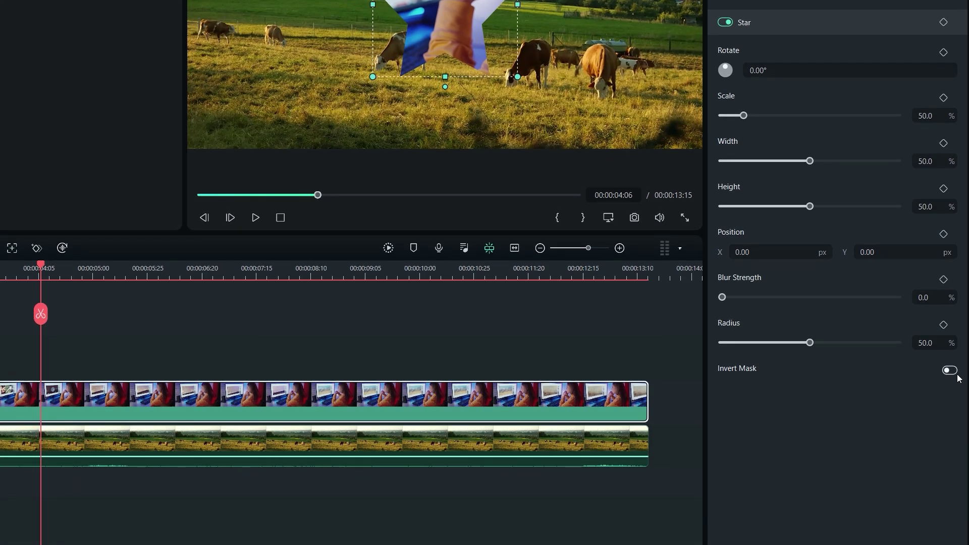
pyautogui.click(952, 371)
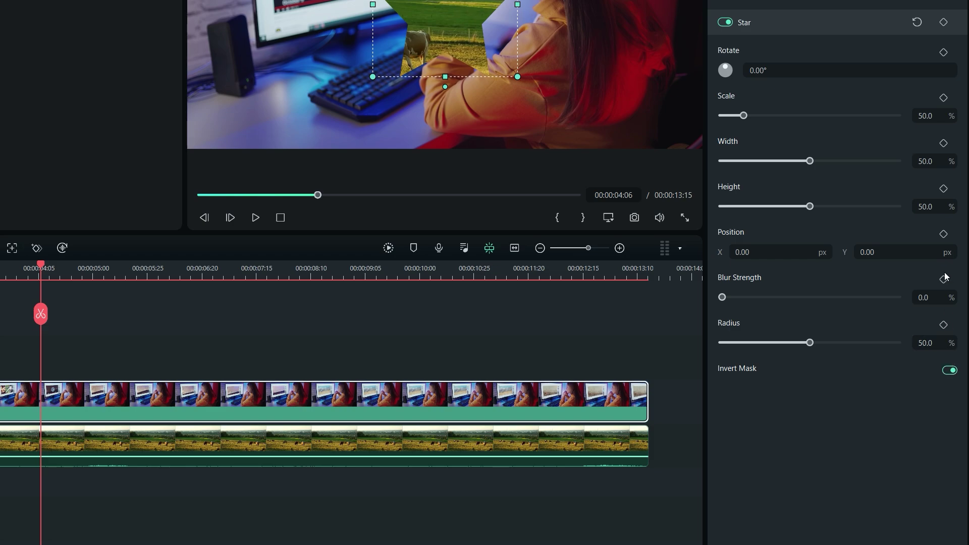
pyautogui.click(943, 97)
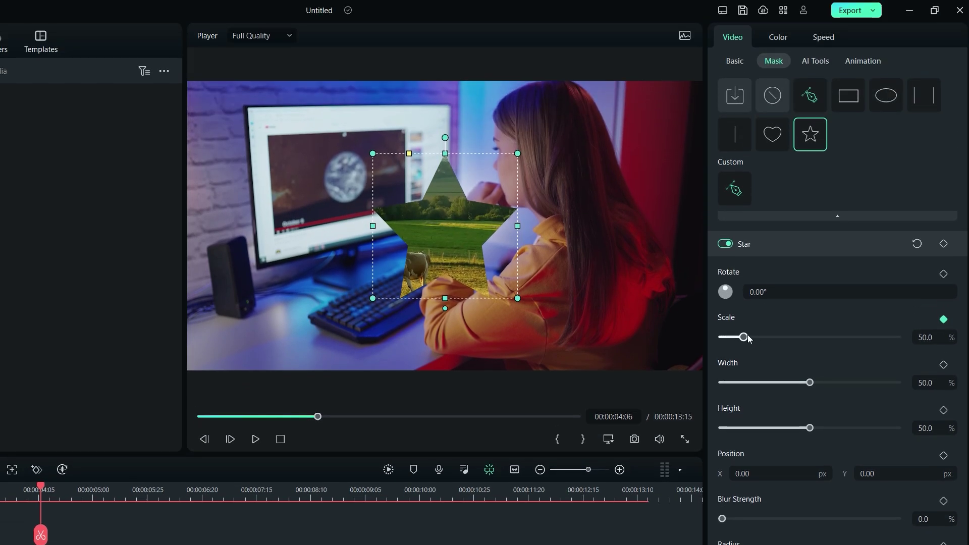
pyautogui.moveTo(744, 115); pyautogui.dragTo(717, 115)
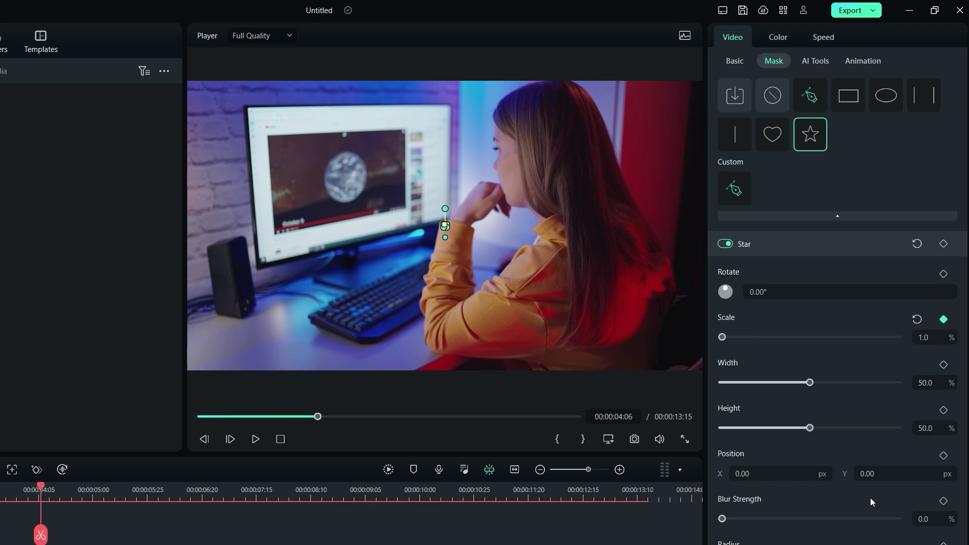
pyautogui.click(923, 519)
pyautogui.write('10')
pyautogui.press('Return')
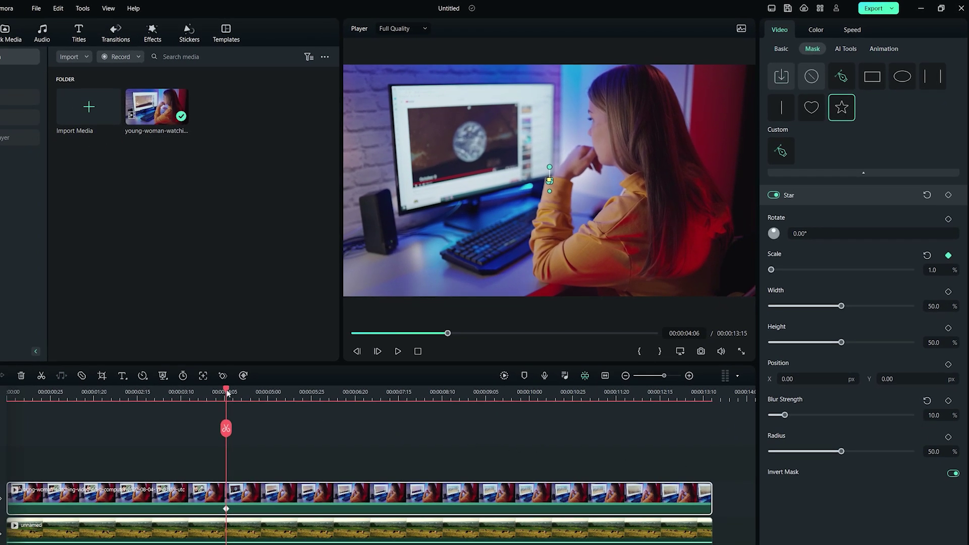
# At 00:00:05:05, grow the Star mask Scale to 365.6% and play the transition
pyautogui.moveTo(227, 393); pyautogui.dragTo(277, 397)
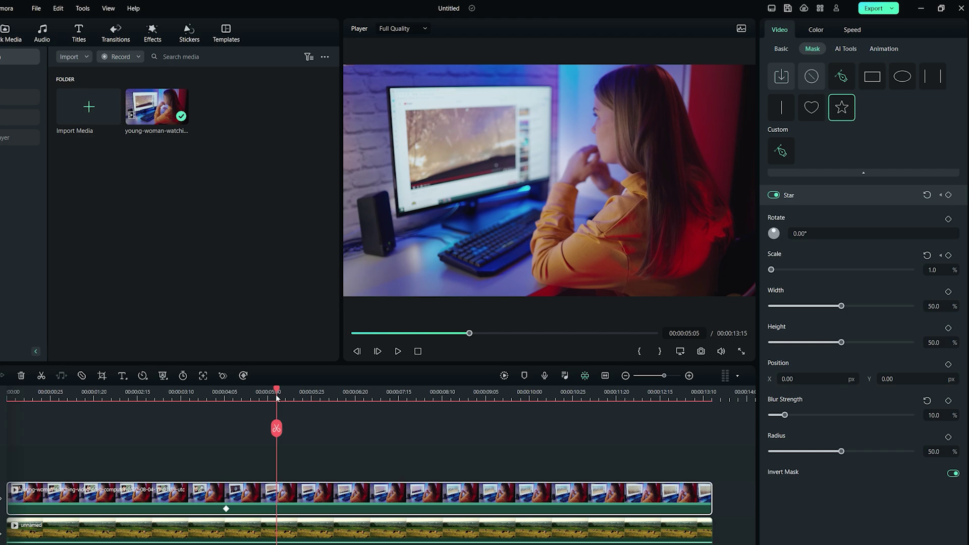
pyautogui.moveTo(771, 269); pyautogui.dragTo(899, 270)
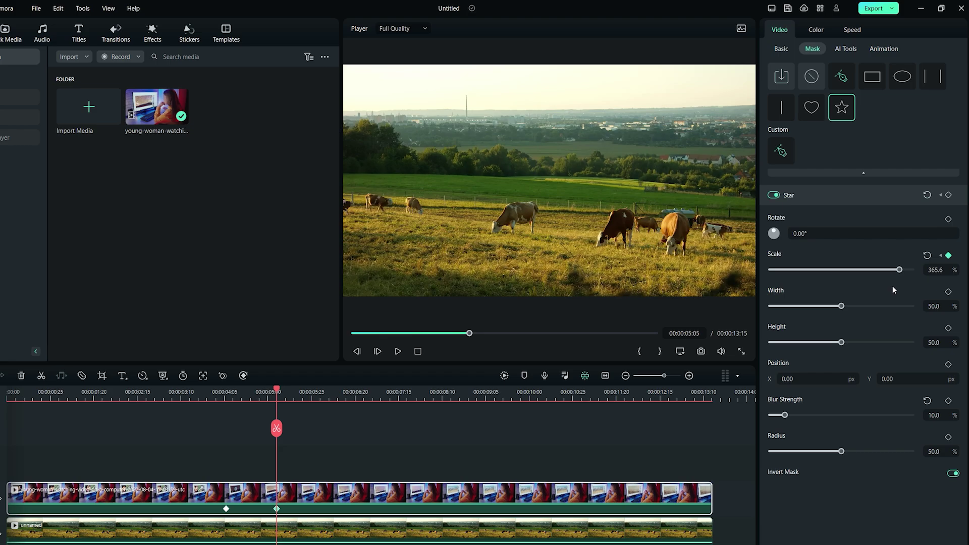
pyautogui.press('space')
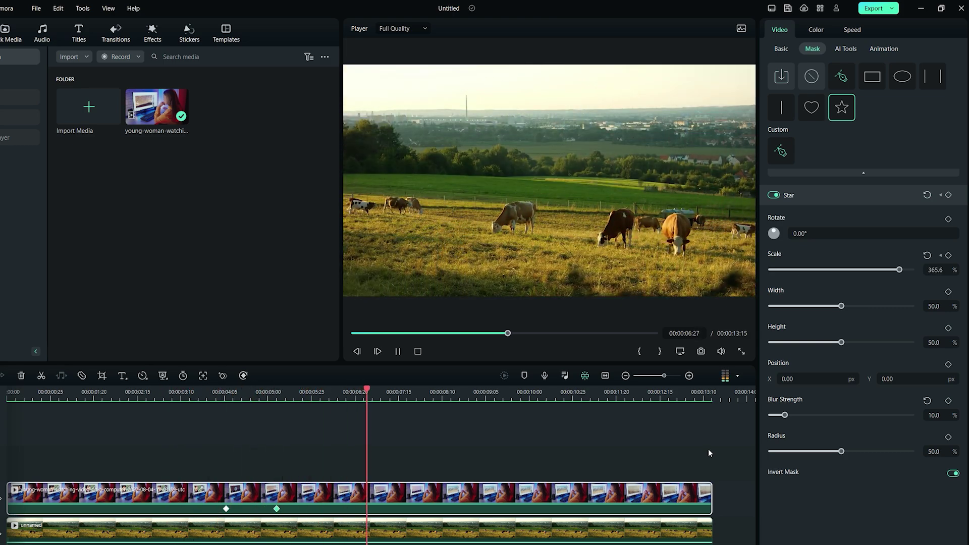
# Pause at 00:00:04:13 and drag the partly grown star mask in the player to inspect it
pyautogui.click(237, 428)
pyautogui.moveTo(569, 220)
pyautogui.mouseDown()
pyautogui.moveTo(542, 186)
pyautogui.moveTo(500, 167)
pyautogui.moveTo(488, 208)
pyautogui.moveTo(608, 226)
pyautogui.moveTo(649, 211)
pyautogui.moveTo(557, 190)
pyautogui.moveTo(469, 219)
pyautogui.moveTo(587, 229)
pyautogui.moveTo(563, 221)
pyautogui.mouseUp()
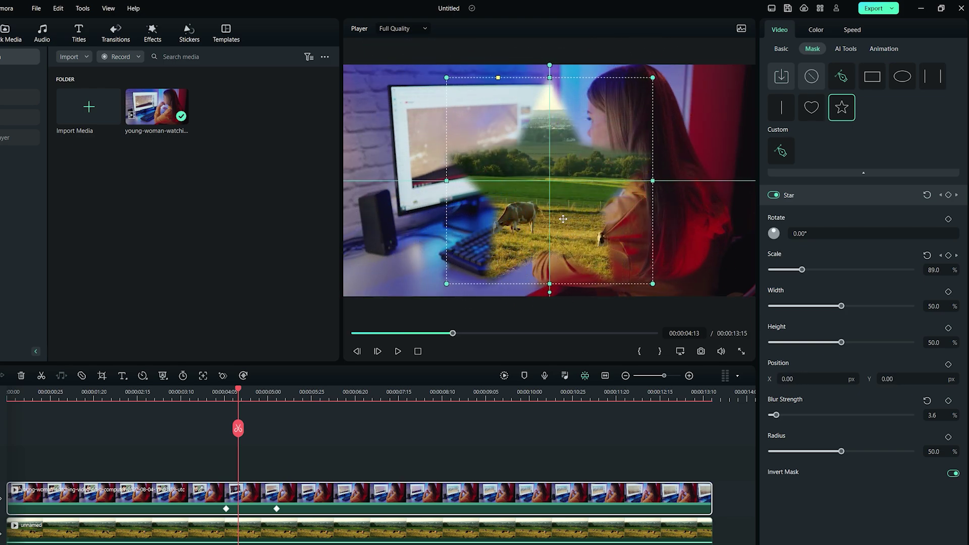